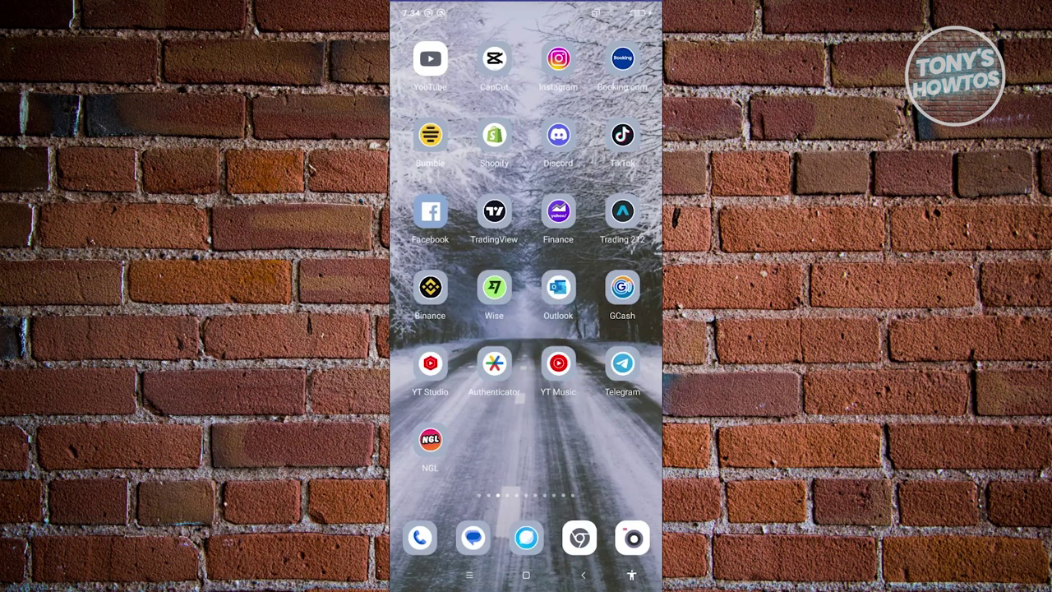
{"action": "left_click", "coordinate": [622, 134]}
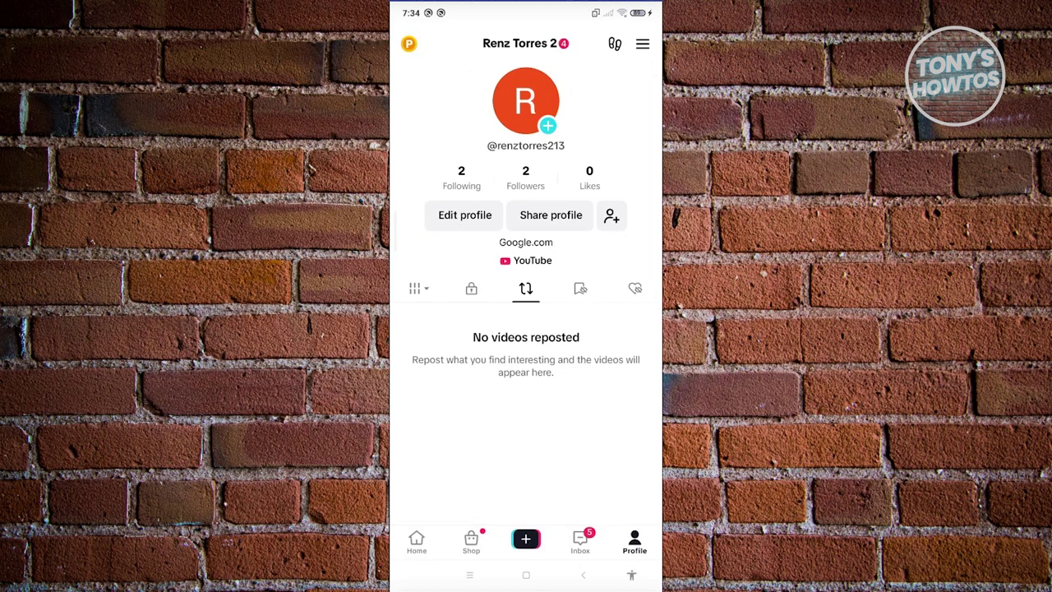
{"action": "left_click", "coordinate": [526, 241]}
In Edit profile, delete the 'Google.com' bio text and save the empty bio.
{"action": "left_click", "coordinate": [464, 215]}
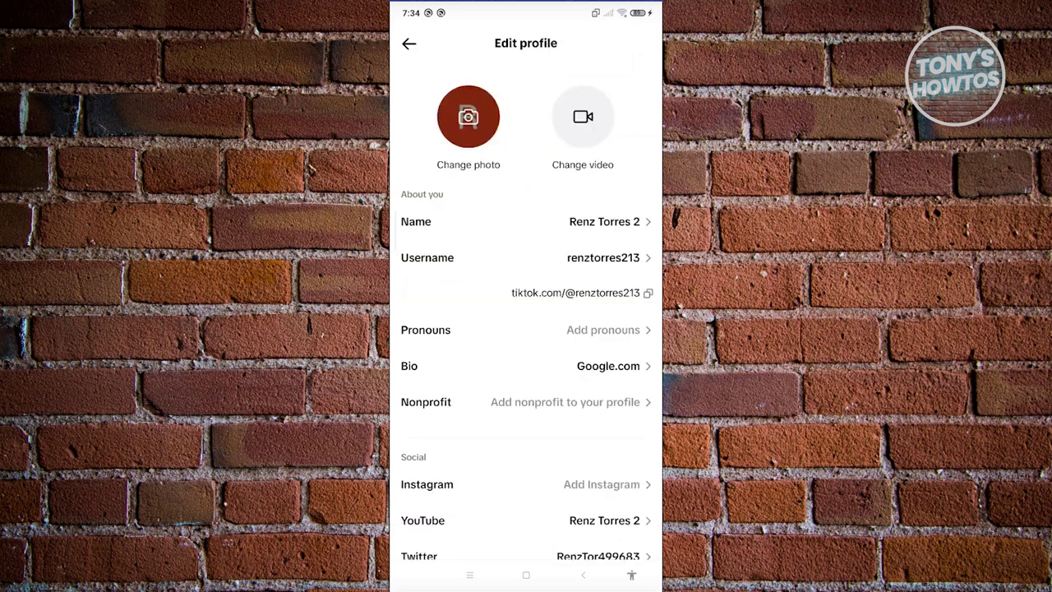
{"action": "scroll", "coordinate": [528, 311], "scroll_direction": "down", "scroll_amount": 1}
{"action": "scroll", "coordinate": [527, 310], "scroll_direction": "up", "scroll_amount": 1}
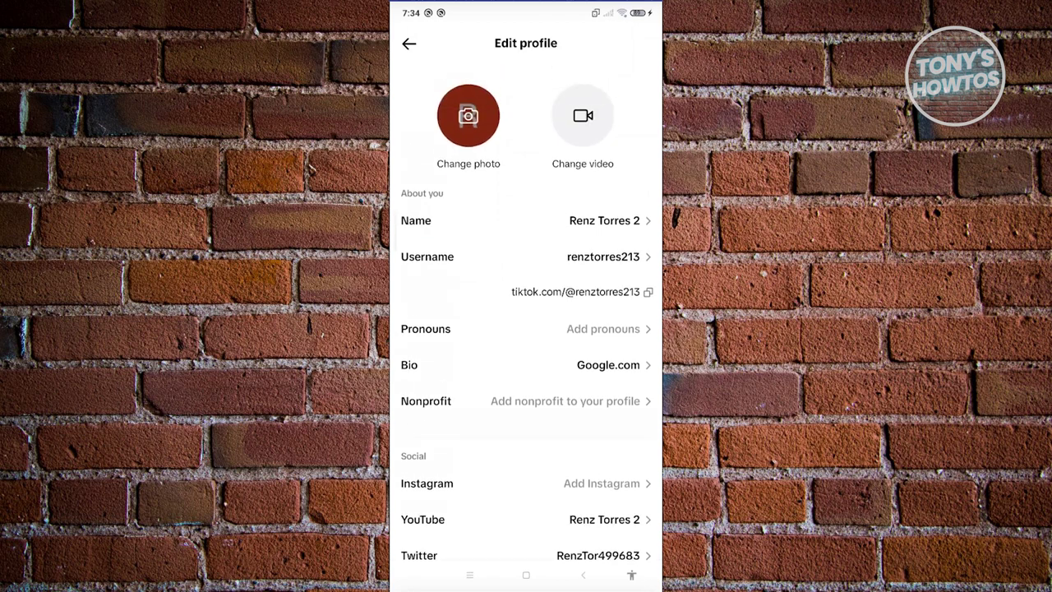
{"action": "scroll", "coordinate": [527, 311], "scroll_direction": "down", "scroll_amount": 2}
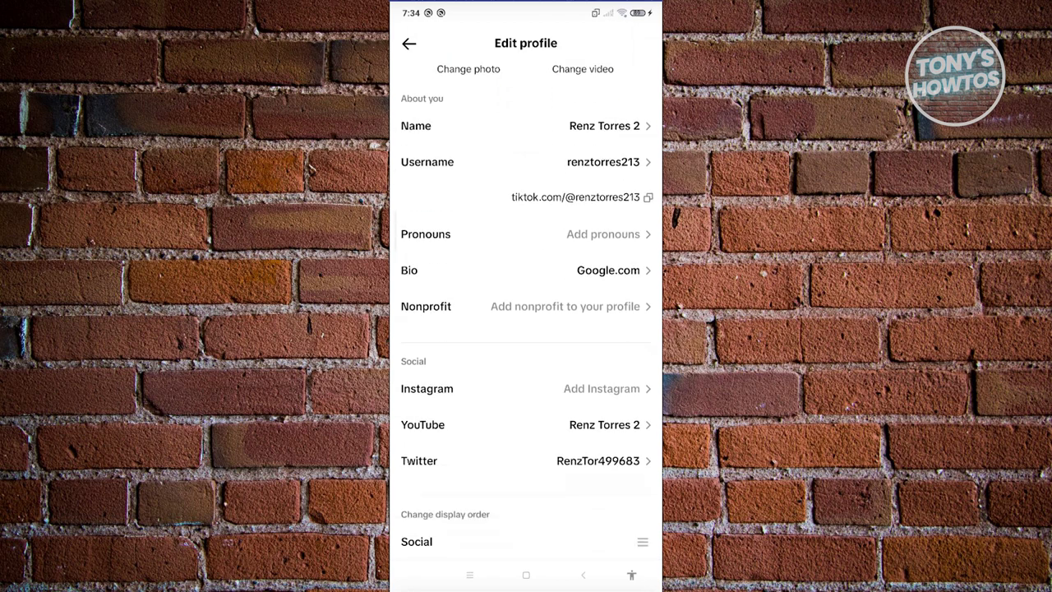
{"action": "scroll", "coordinate": [528, 310], "scroll_direction": "up", "scroll_amount": 2}
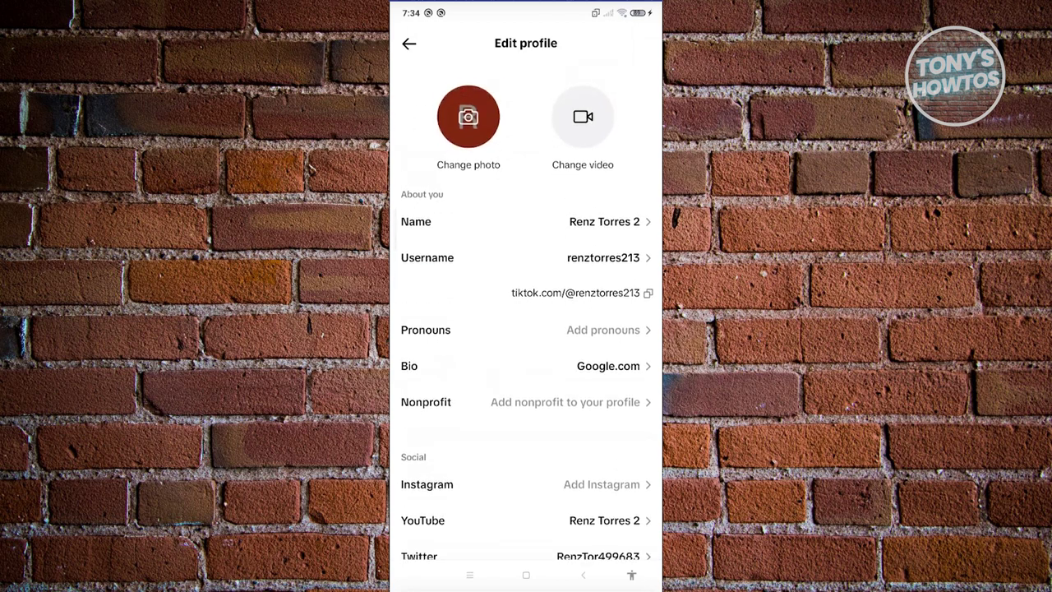
{"action": "left_click", "coordinate": [609, 365]}
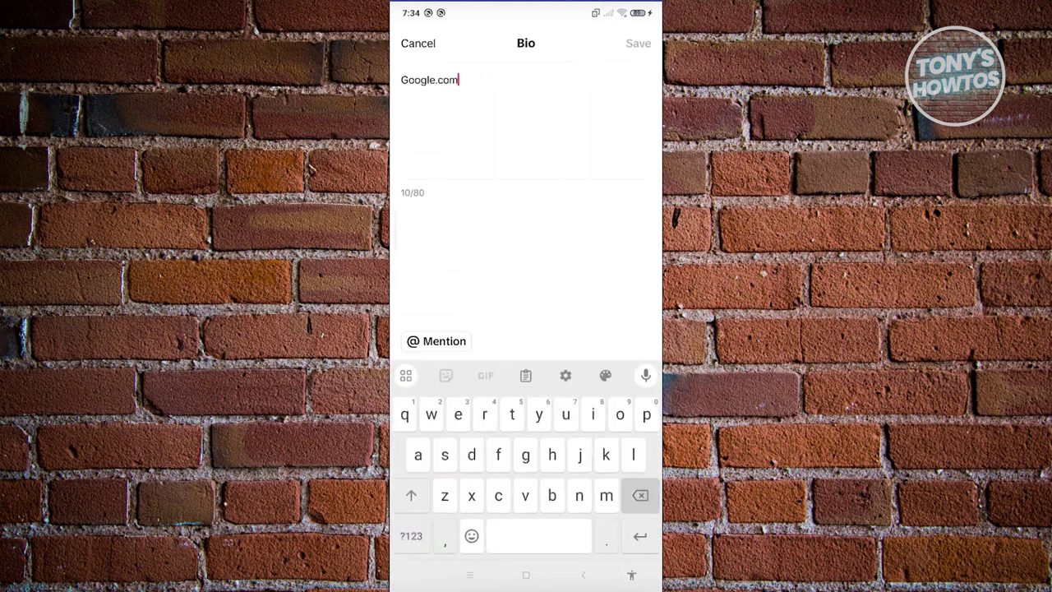
{"action": "key", "text": "BackSpace"}
{"action": "key", "text": "BackSpace"}
{"action": "key", "text": "BackSpace"}
{"action": "key", "text": "BackSpace"}
{"action": "key", "text": "BackSpace"}
{"action": "key", "text": "BackSpace"}
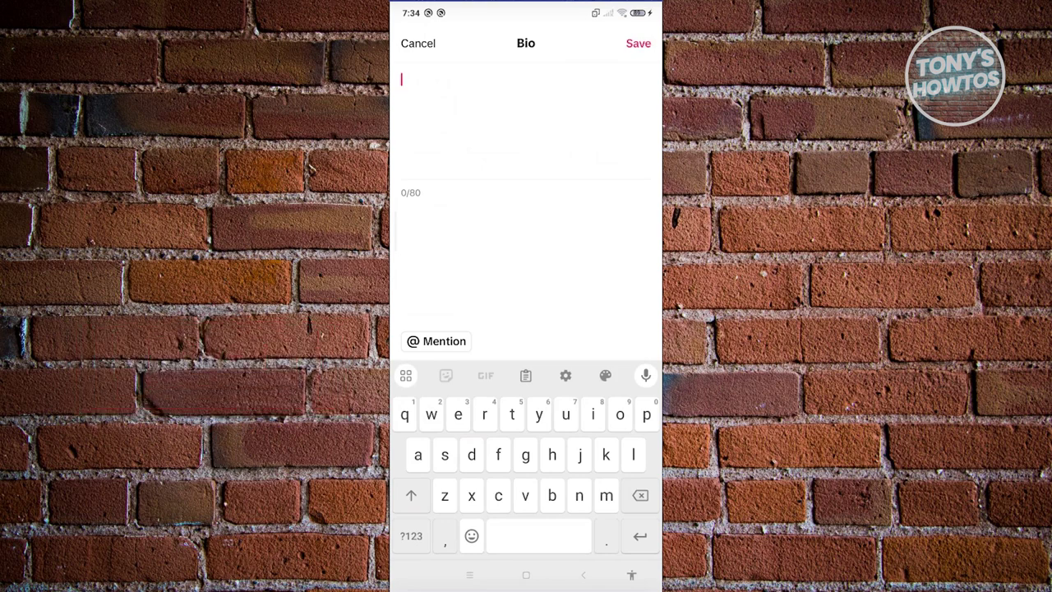
{"action": "left_click", "coordinate": [638, 43]}
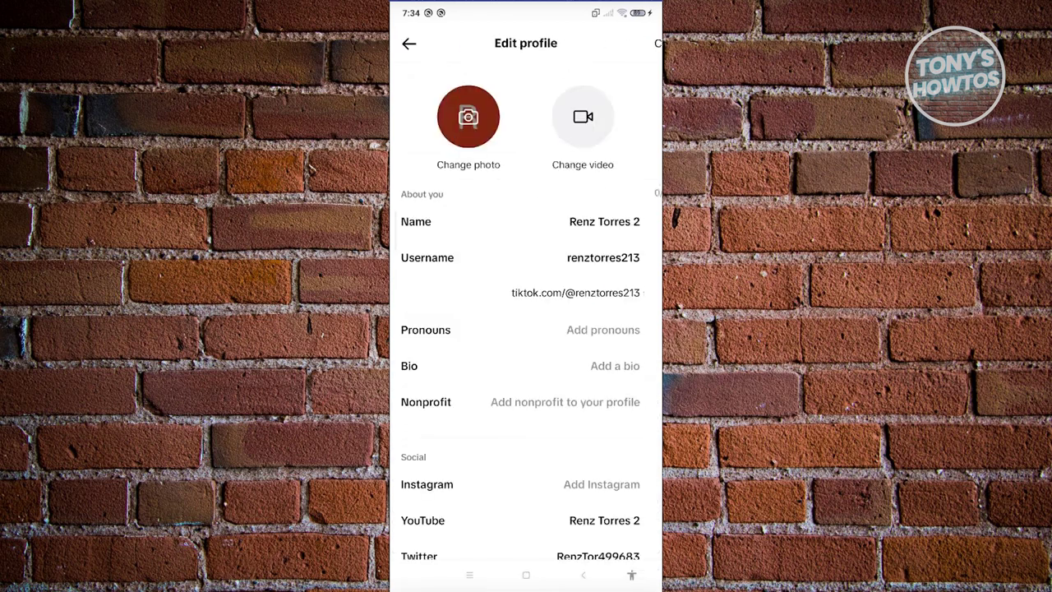
Abandon the Instagram login and return to the profile page.
{"action": "scroll", "coordinate": [526, 311], "scroll_direction": "down", "scroll_amount": 2}
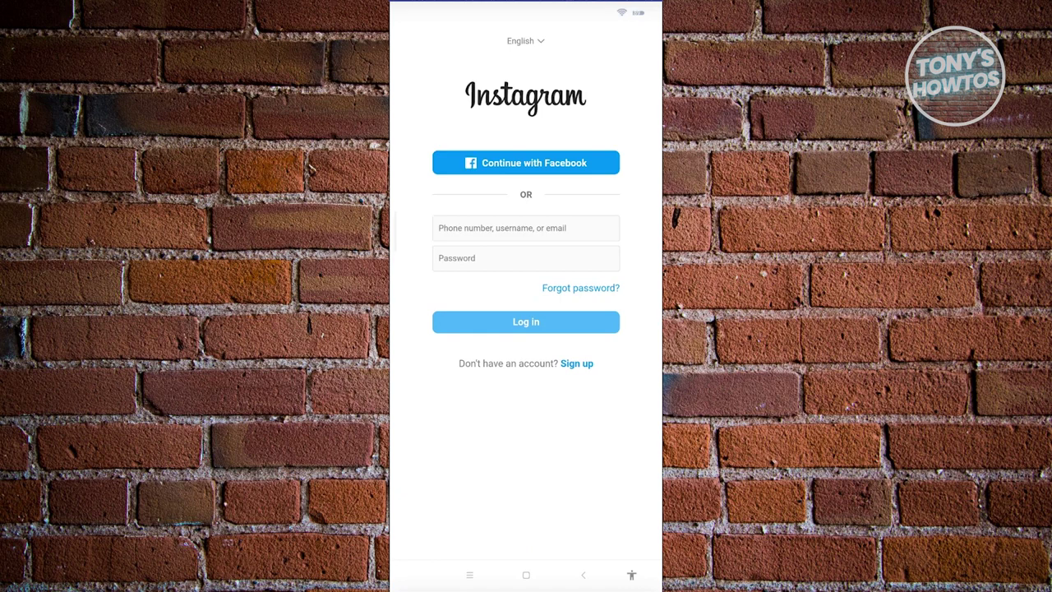
{"action": "left_click", "coordinate": [583, 574]}
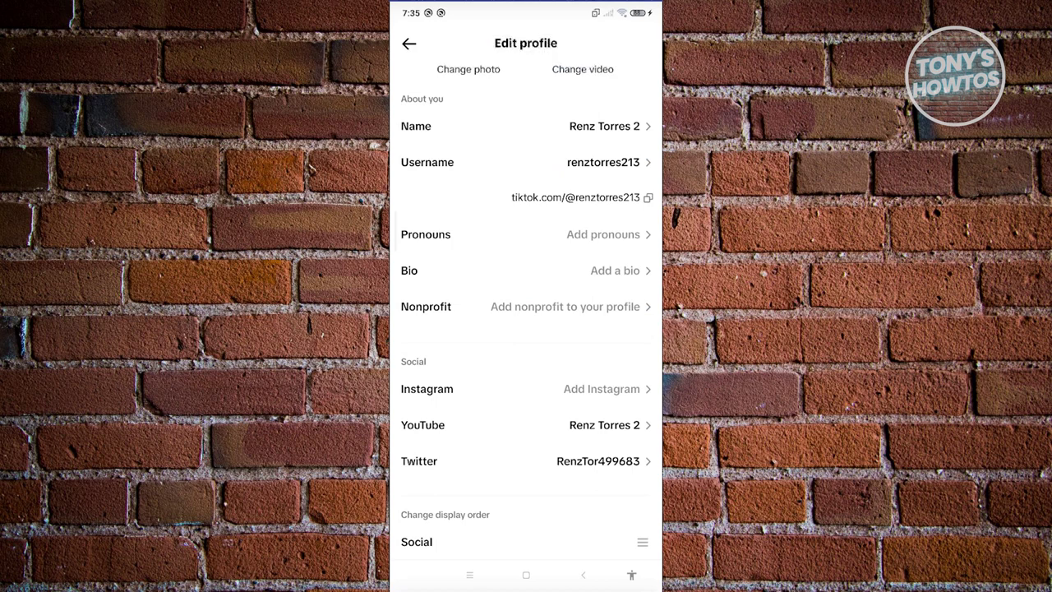
{"action": "left_click", "coordinate": [582, 574]}
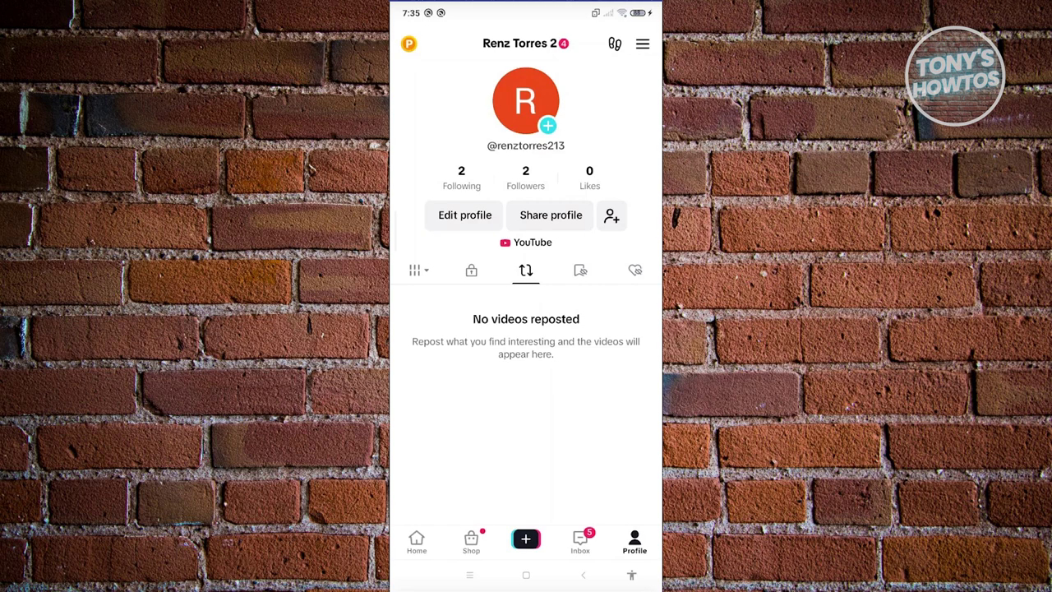
{"action": "left_click", "coordinate": [526, 242]}
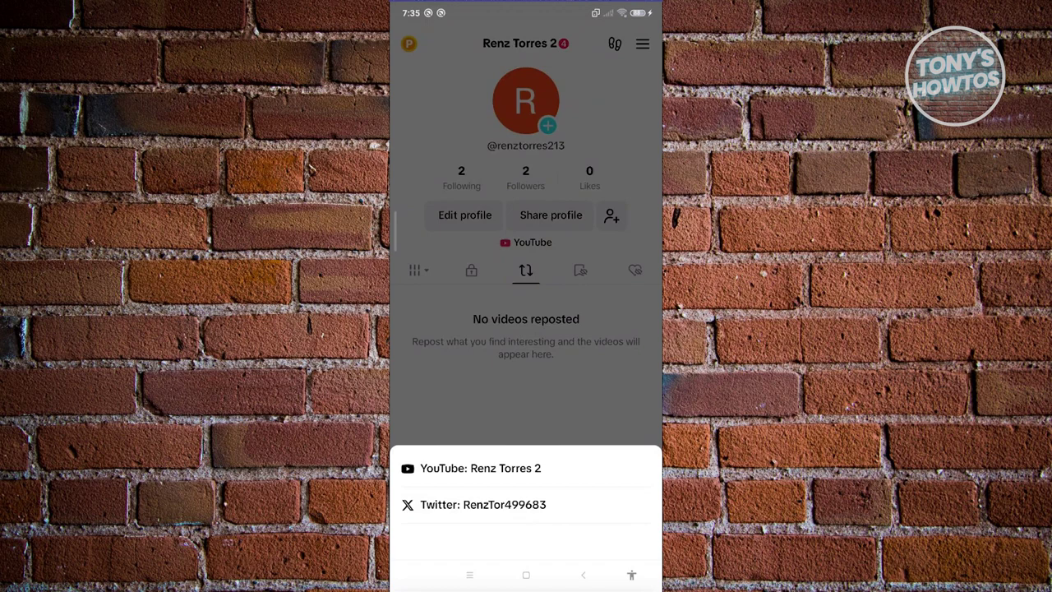
{"action": "key", "text": "Escape"}
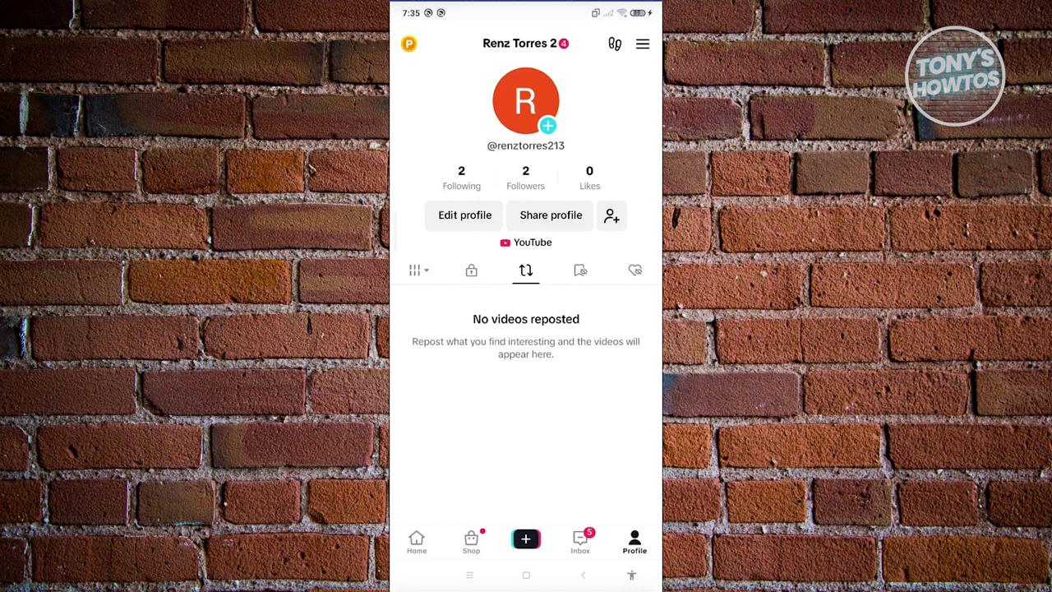
{"action": "left_click", "coordinate": [643, 44]}
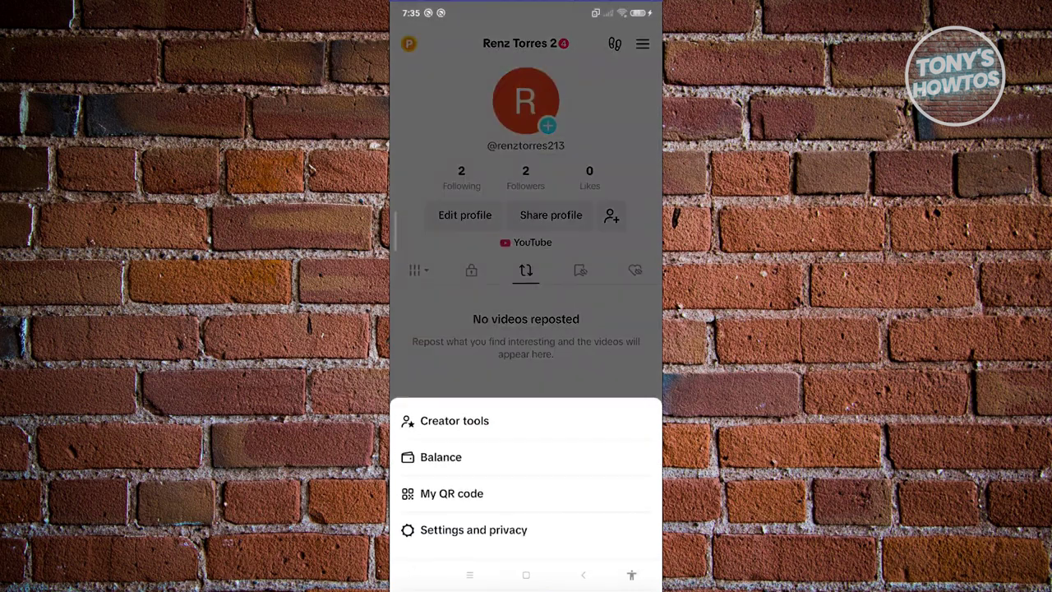
Via Settings and privacy > Account, switch to Business Account and choose the Art & Crafts category.
{"action": "left_click", "coordinate": [473, 529]}
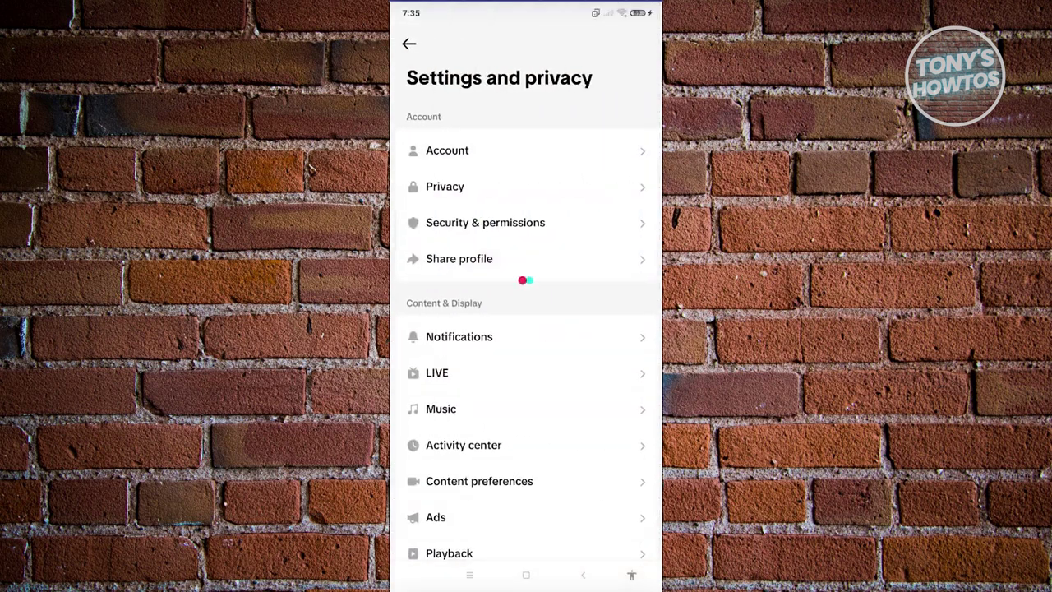
{"action": "left_click", "coordinate": [447, 150]}
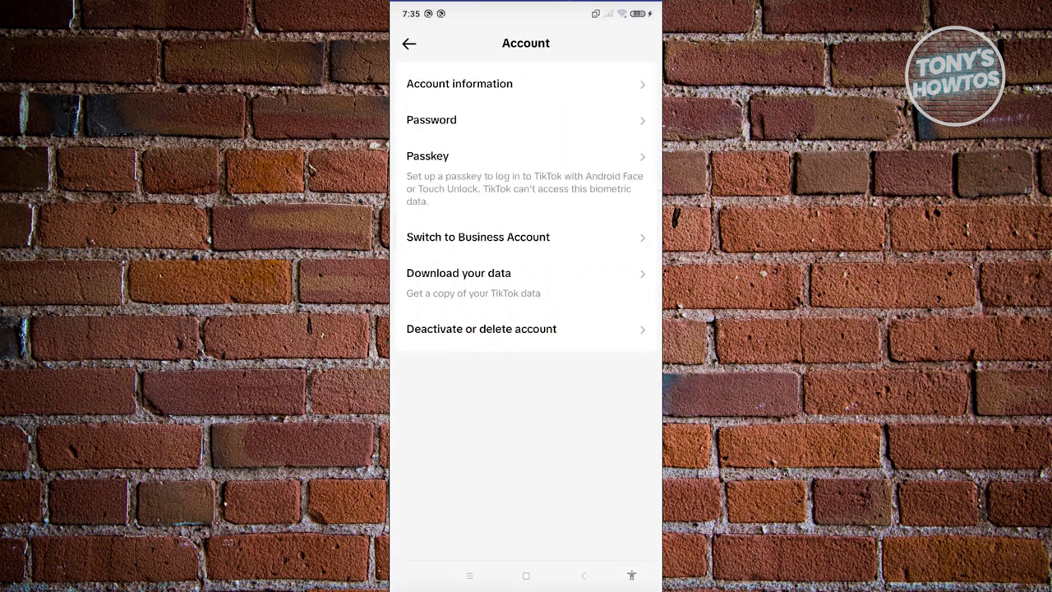
{"action": "left_click", "coordinate": [477, 236]}
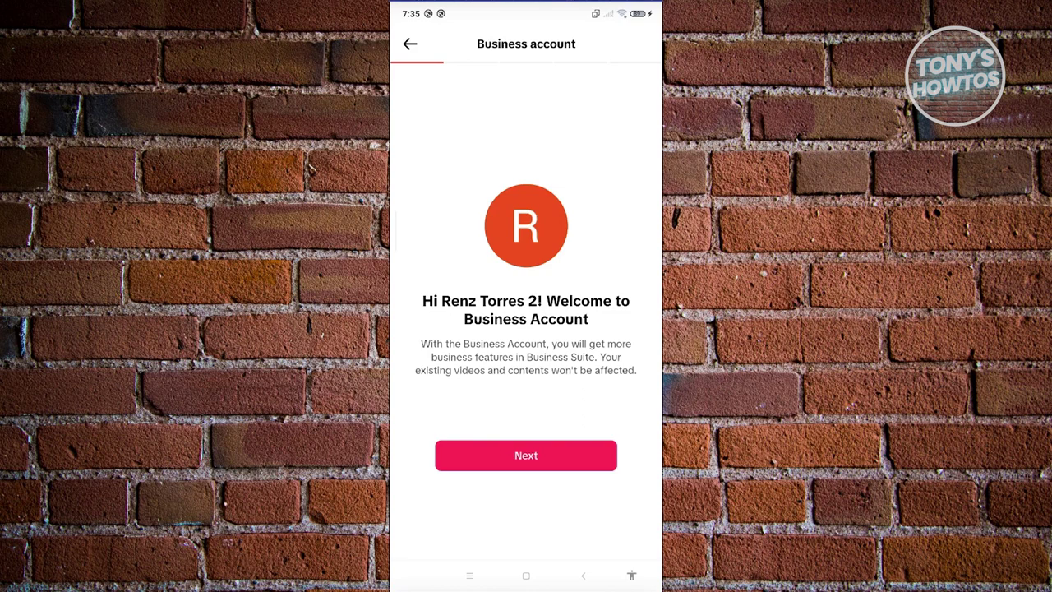
{"action": "left_click", "coordinate": [526, 455]}
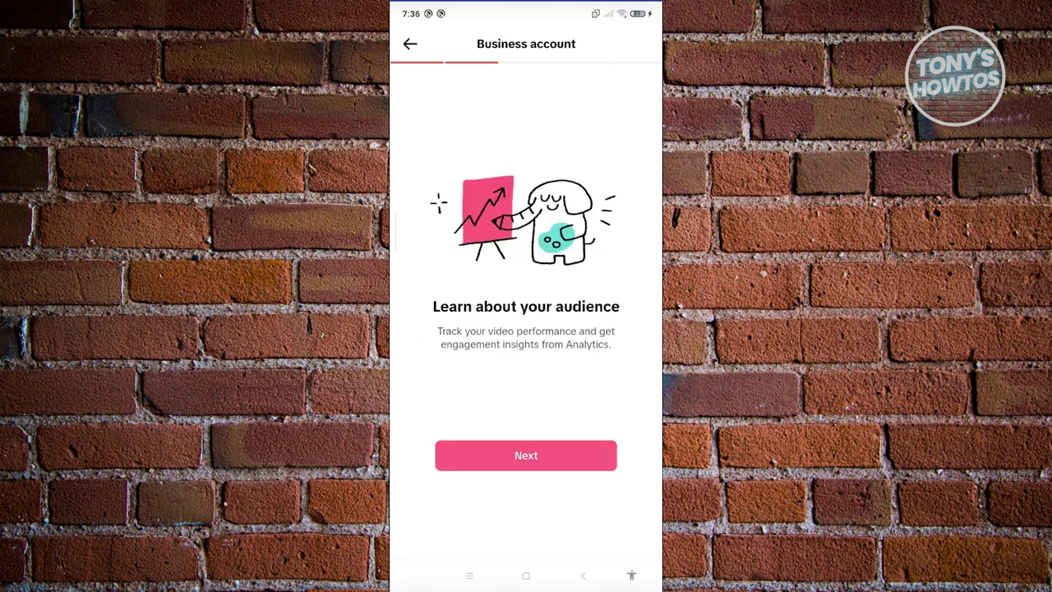
{"action": "left_click", "coordinate": [526, 455]}
{"action": "left_click", "coordinate": [526, 455]}
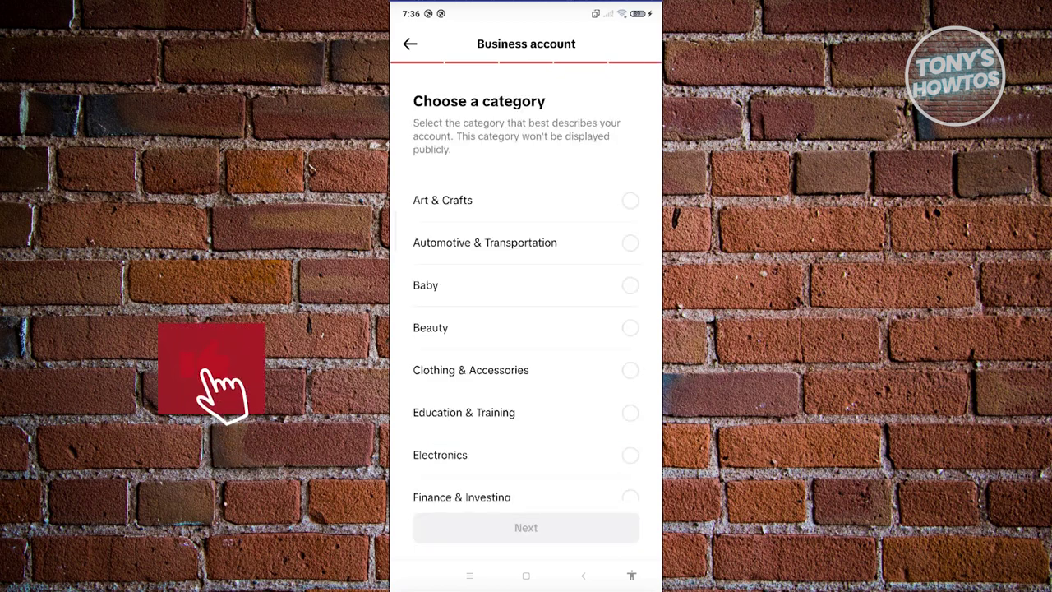
{"action": "left_click", "coordinate": [525, 199]}
{"action": "left_click", "coordinate": [526, 527]}
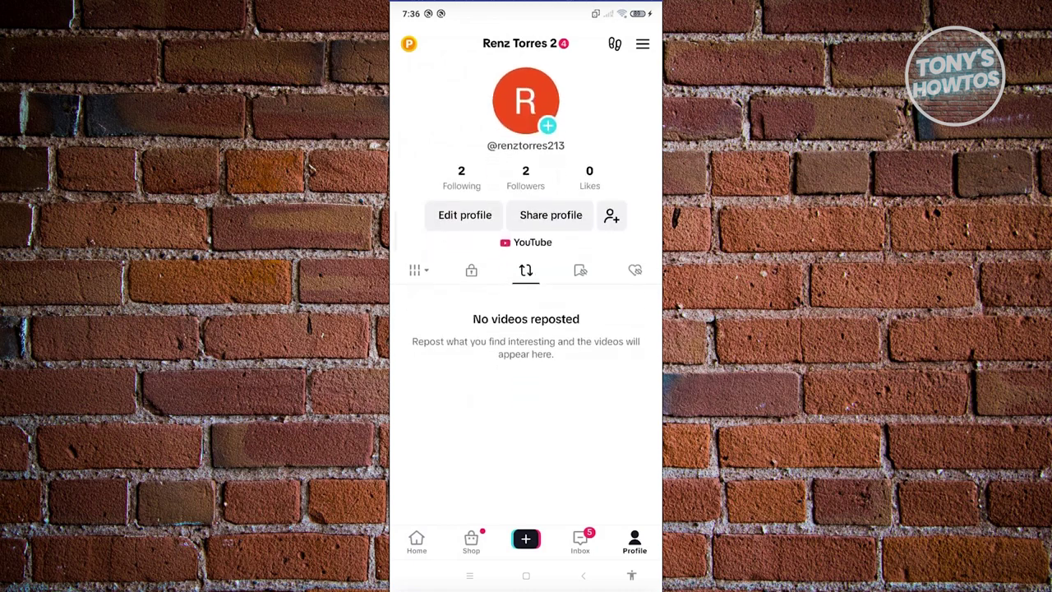
Add a Website in Edit profile, agree to the terms, and register to open the business form.
{"action": "left_click", "coordinate": [464, 215]}
{"action": "scroll", "coordinate": [526, 329], "scroll_direction": "down", "scroll_amount": 3}
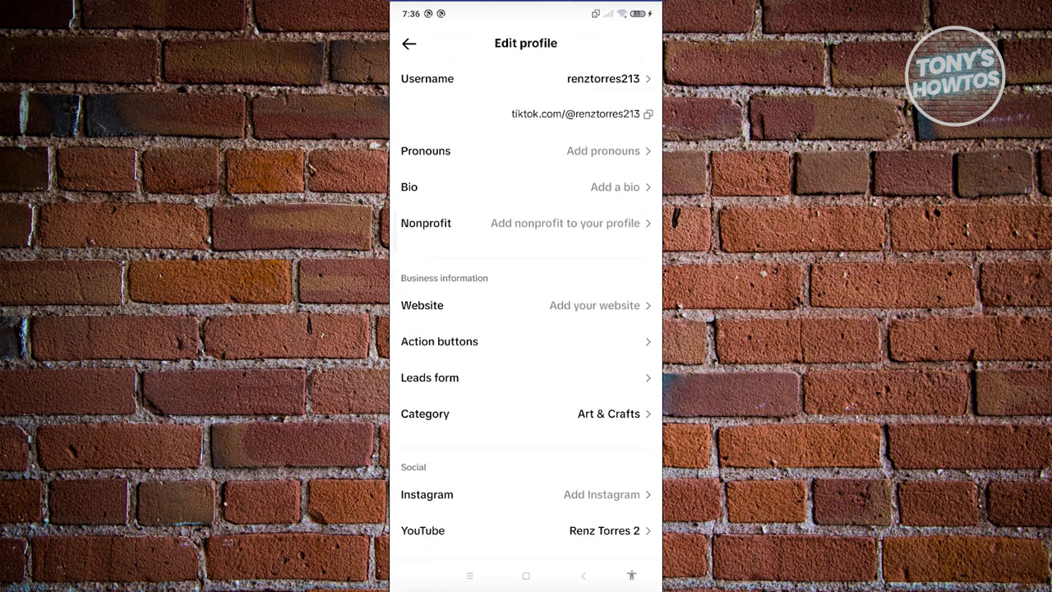
{"action": "left_click", "coordinate": [440, 341]}
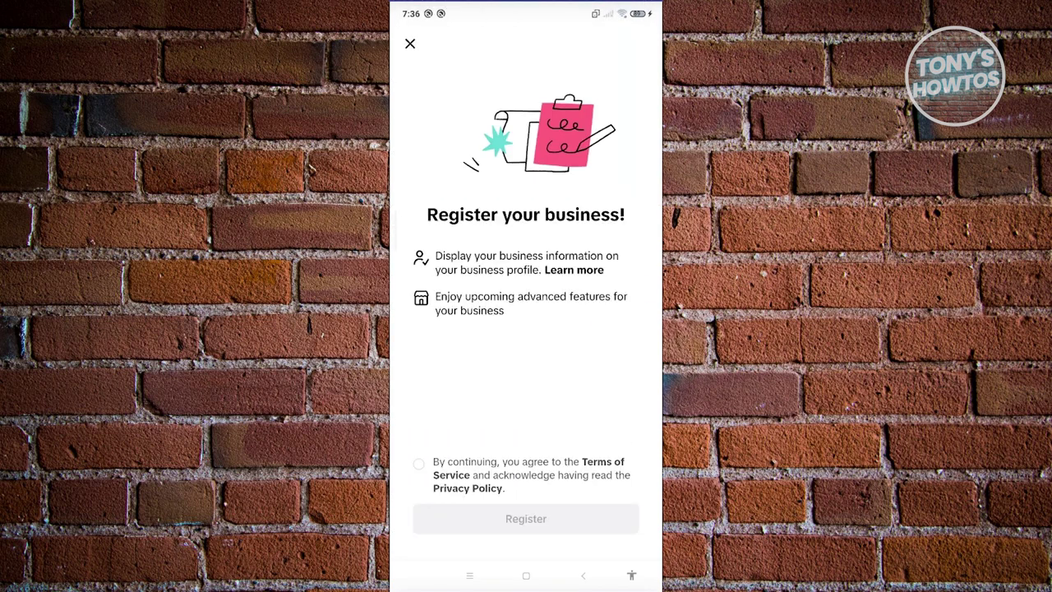
{"action": "left_click", "coordinate": [418, 464]}
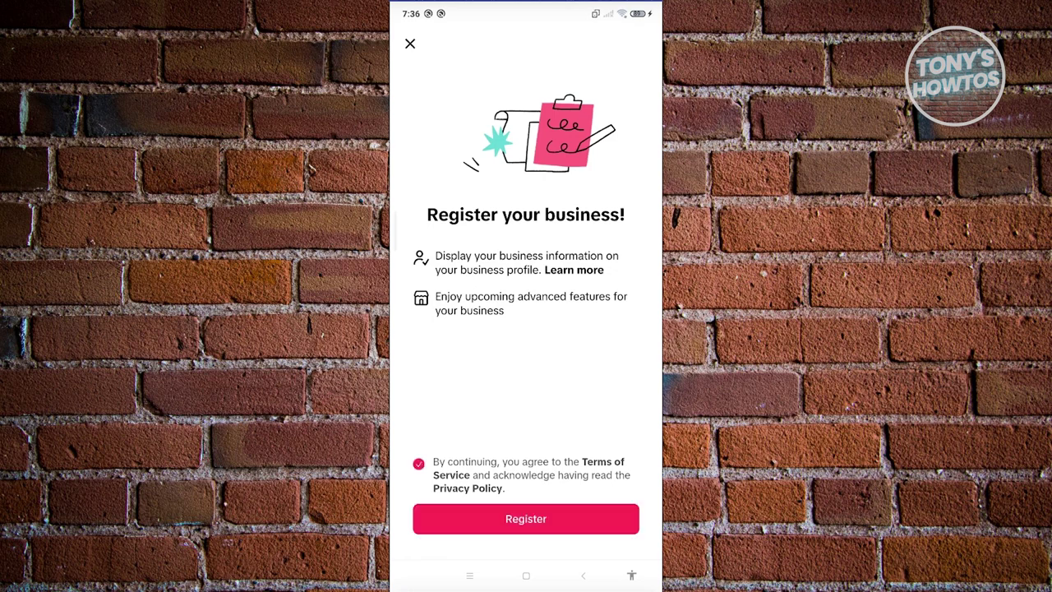
{"action": "left_click", "coordinate": [526, 518]}
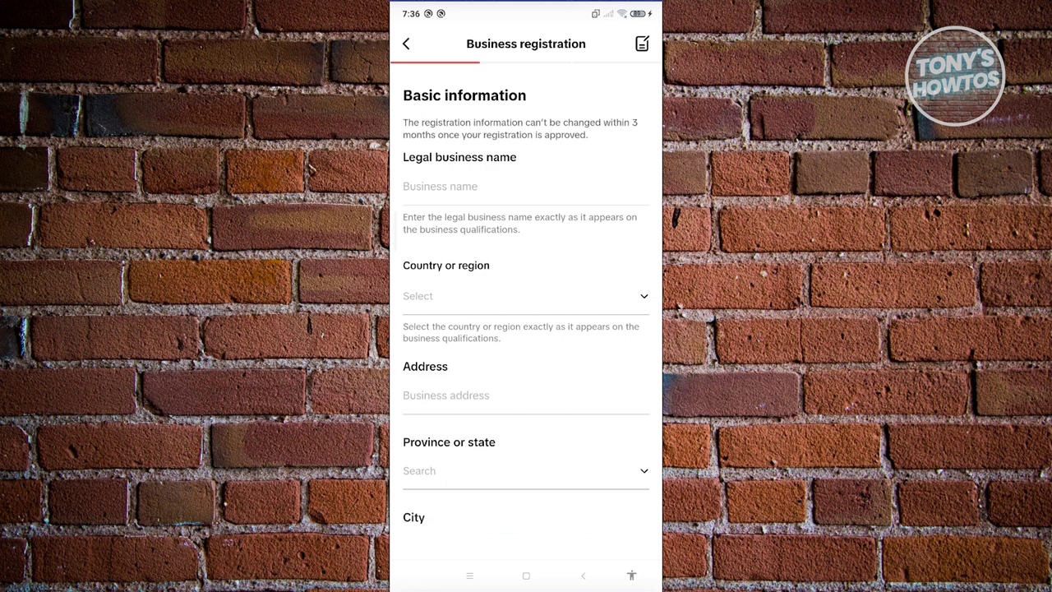
Scroll through the Business registration form down to the license ID and optional website fields.
{"action": "scroll", "coordinate": [526, 329], "scroll_direction": "down", "scroll_amount": 3}
{"action": "scroll", "coordinate": [526, 329], "scroll_direction": "down", "scroll_amount": 2}
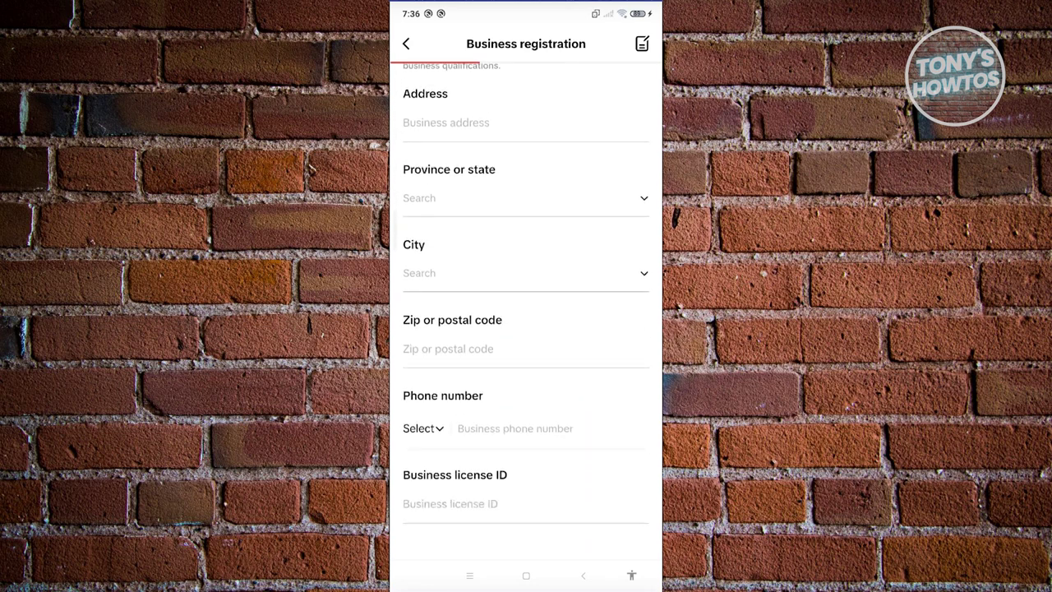
{"action": "scroll", "coordinate": [526, 328], "scroll_direction": "down", "scroll_amount": 2}
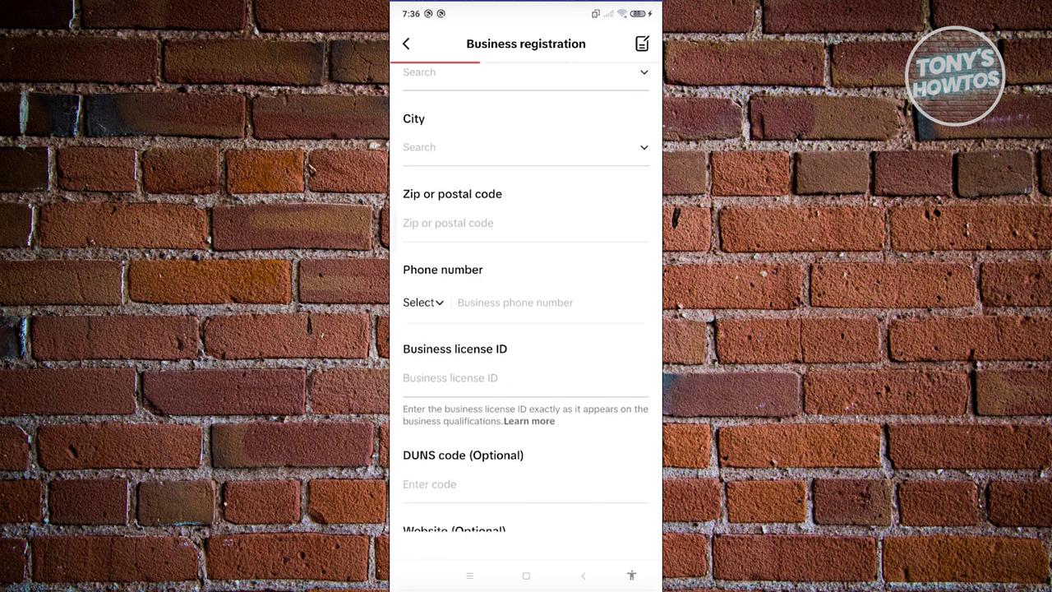
{"action": "scroll", "coordinate": [525, 329], "scroll_direction": "down", "scroll_amount": 2}
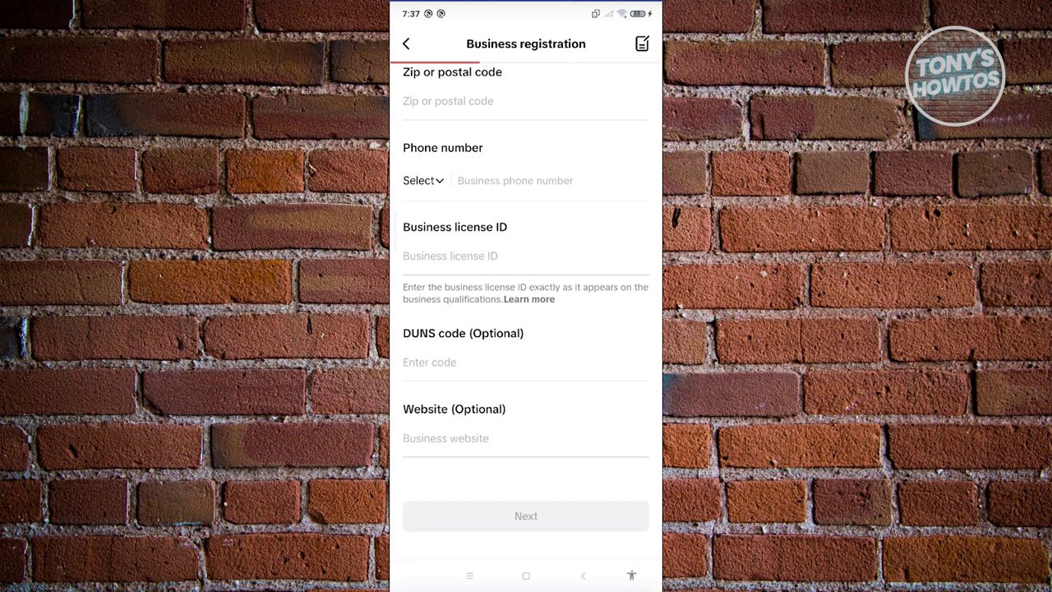
{"action": "scroll", "coordinate": [526, 312], "scroll_direction": "up", "scroll_amount": 10}
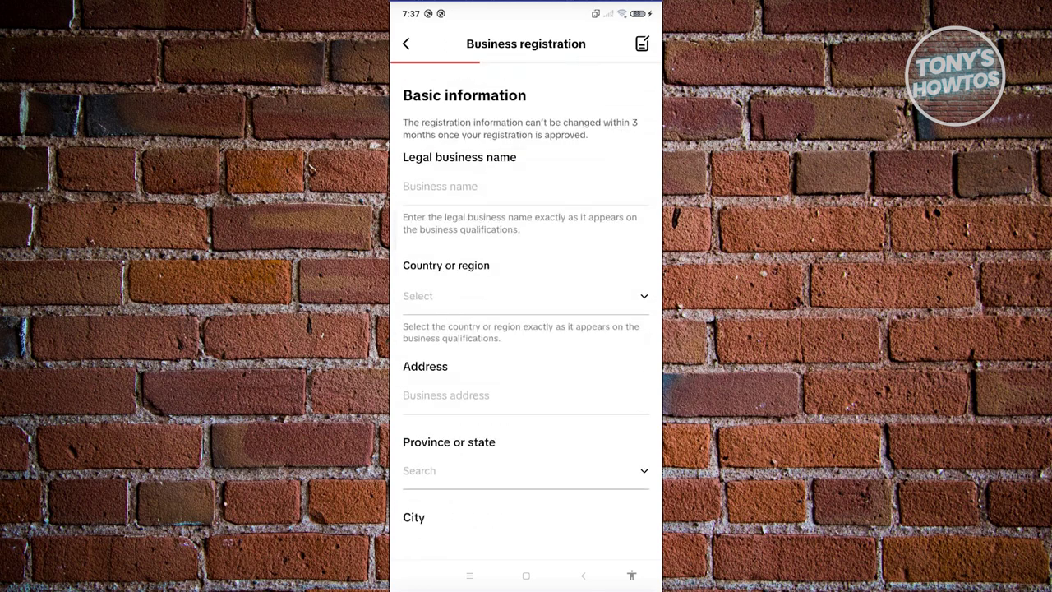
{"action": "scroll", "coordinate": [526, 312], "scroll_direction": "down", "scroll_amount": 10}
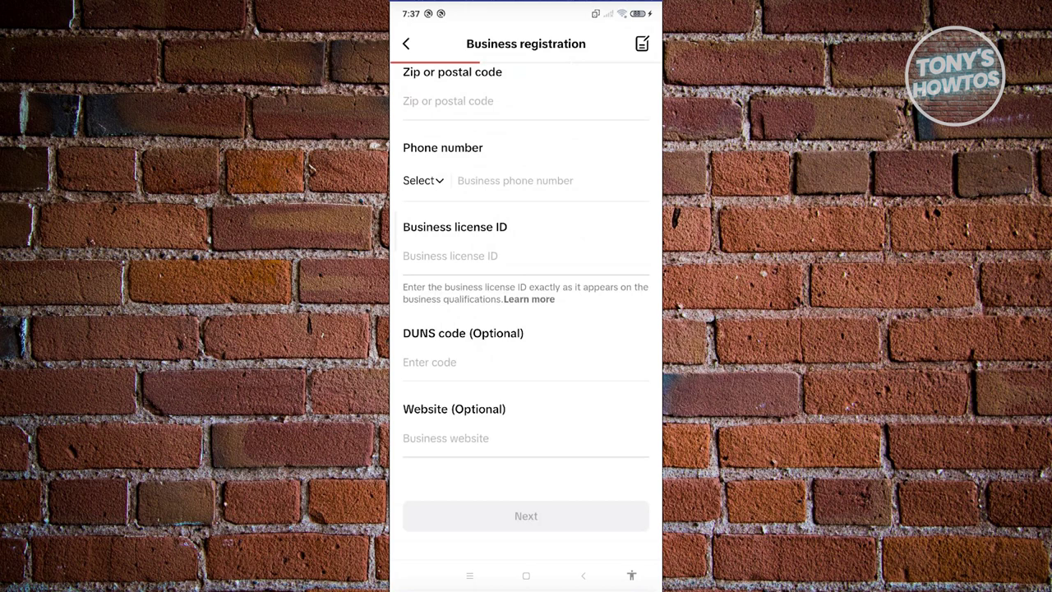